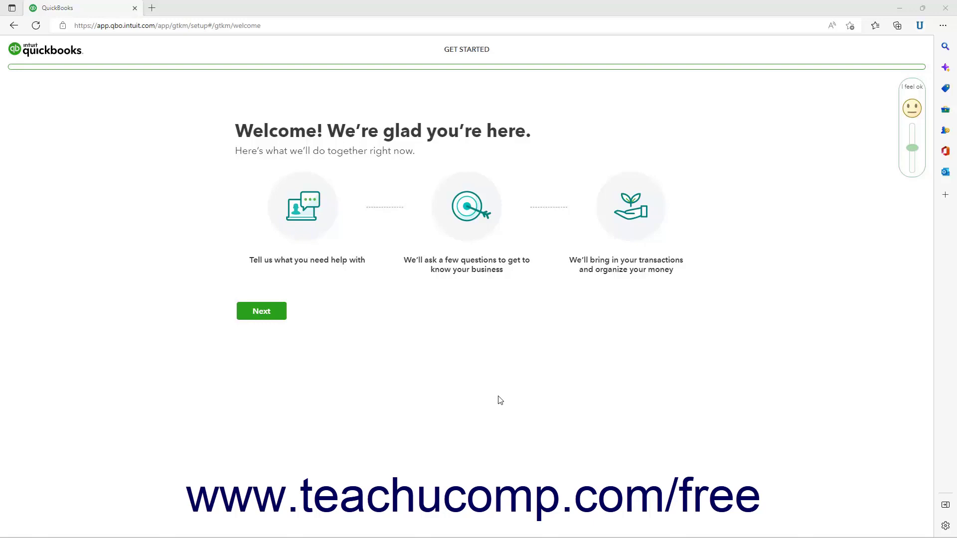
Enter 'Sample Sporting Goods' as the business name and mark it as the legal business name
click(282, 314)
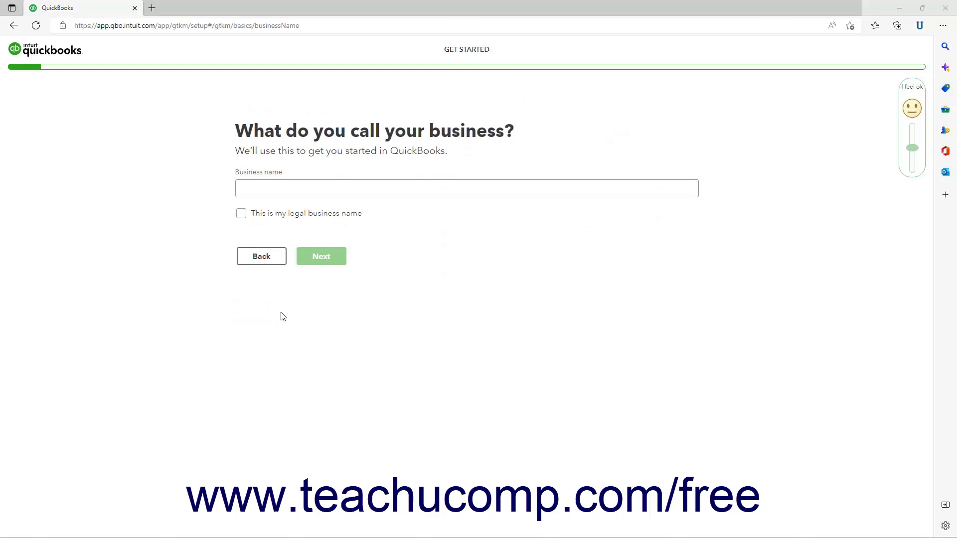
click(277, 190)
text(Sample Sporting Goods)
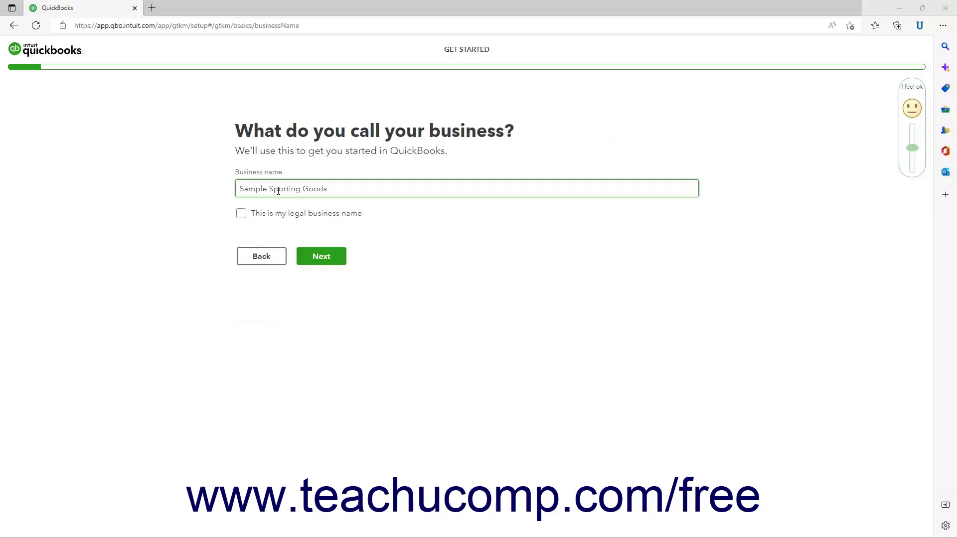
click(259, 218)
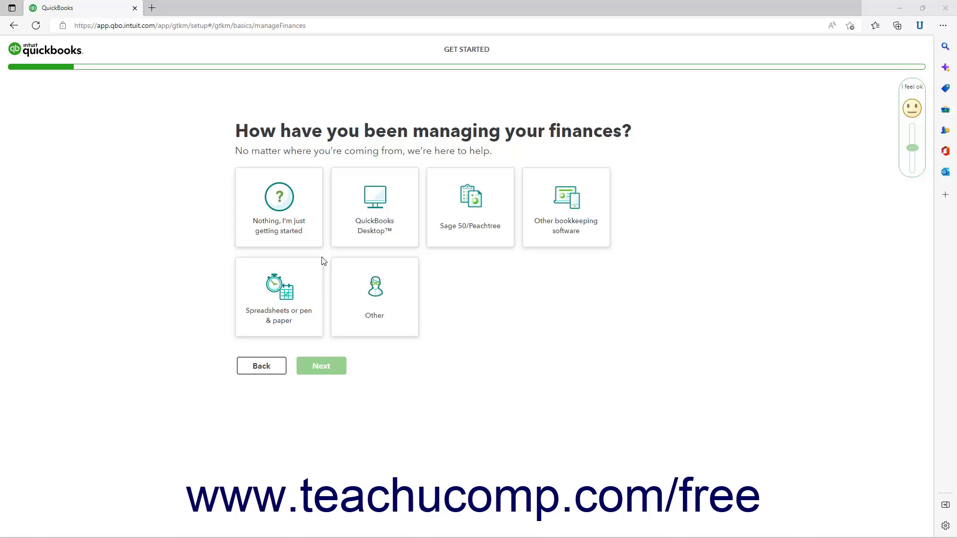
Answer 'Nothing, I'm just getting started' for how the business manages its finances
click(306, 242)
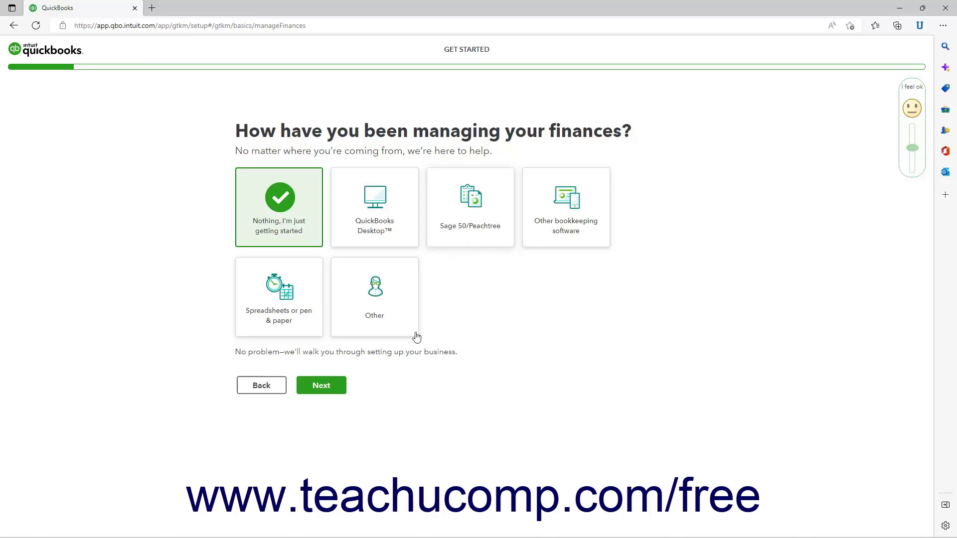
click(330, 389)
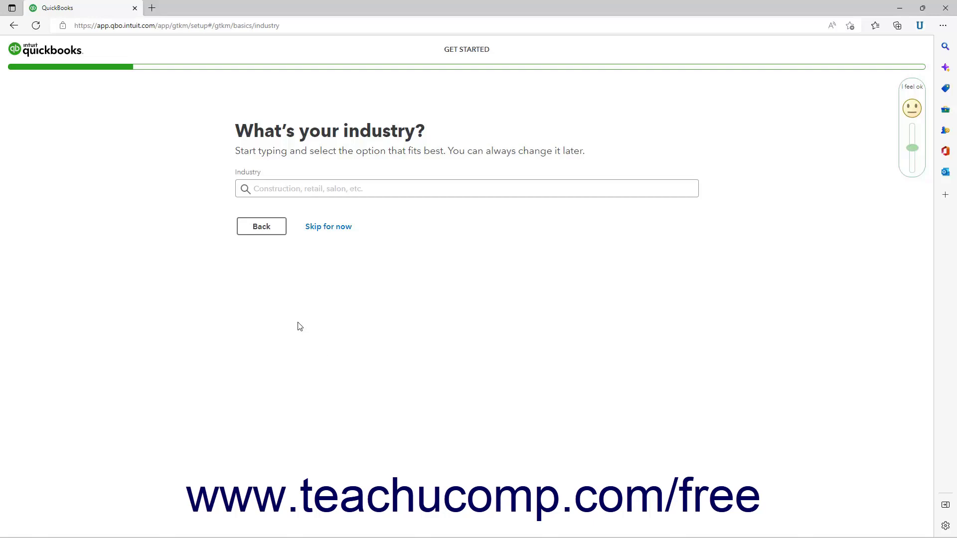
Return to the industry question and skip it, leaving the industry blank
click(270, 228)
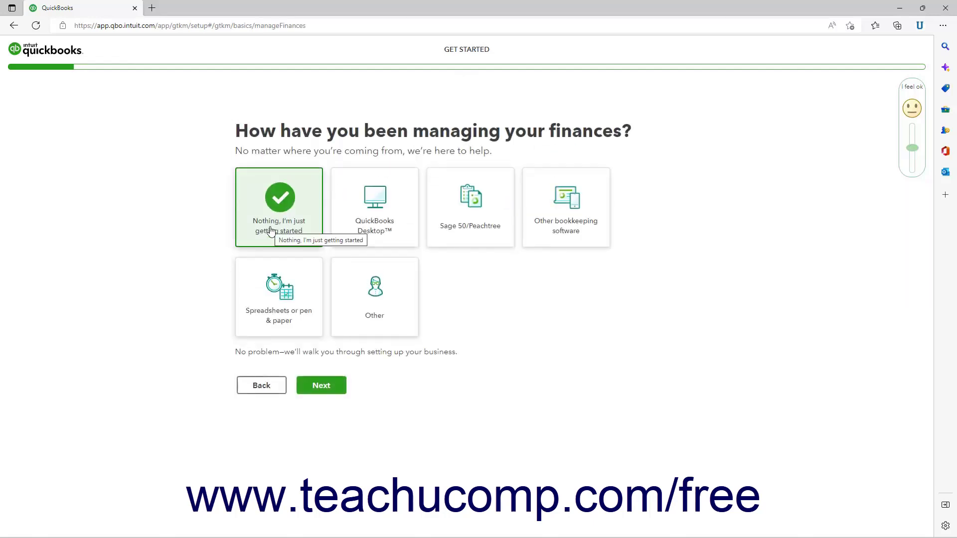
click(321, 388)
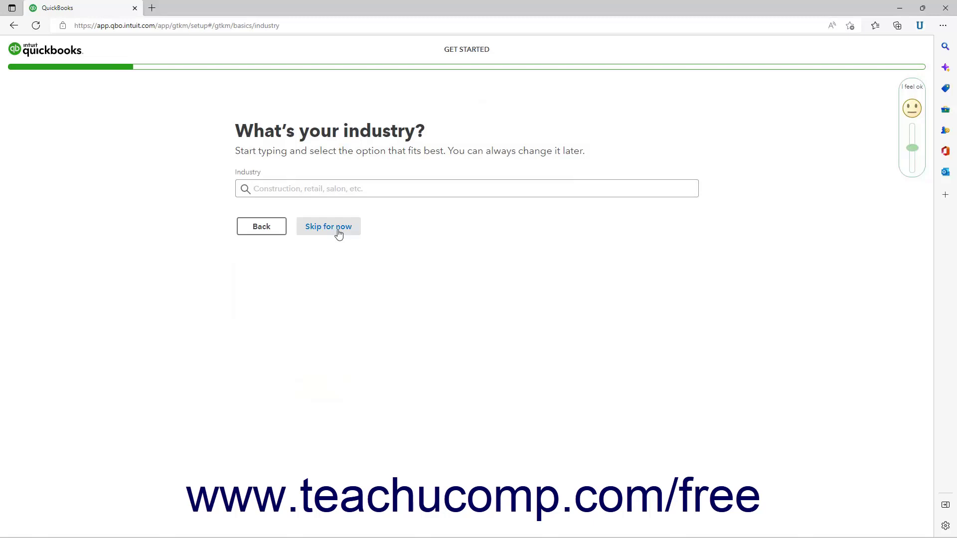
click(338, 234)
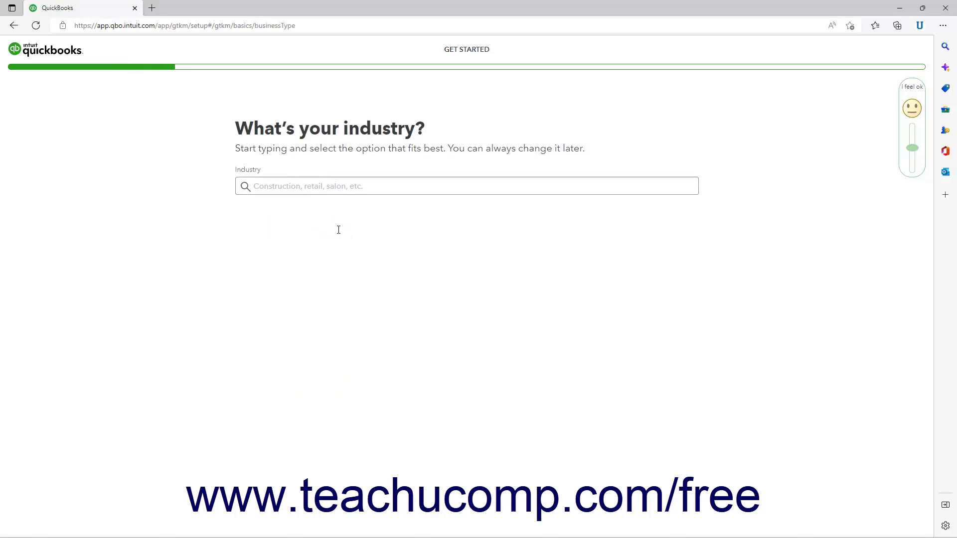
Choose Sole proprietor, then mark Provides services, Something else and Sells products
click(279, 219)
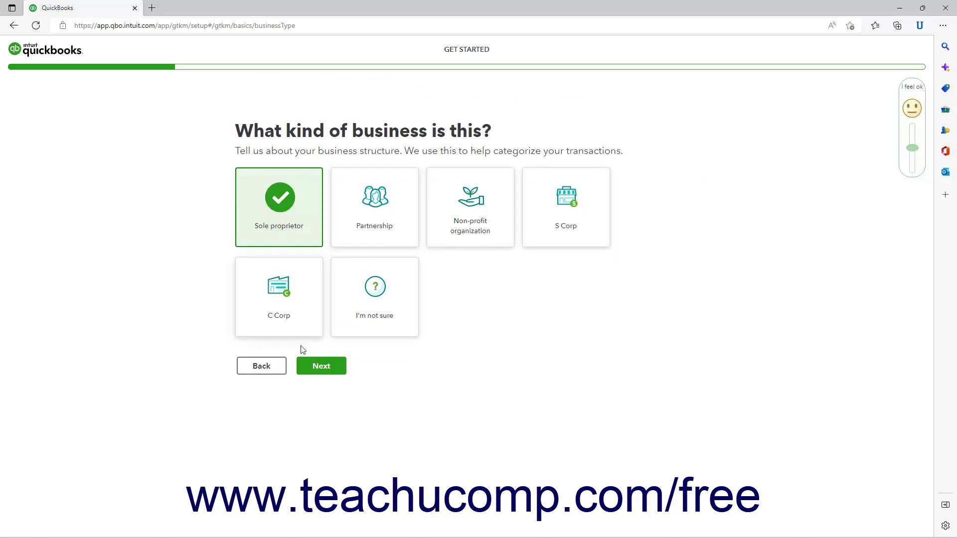
click(316, 368)
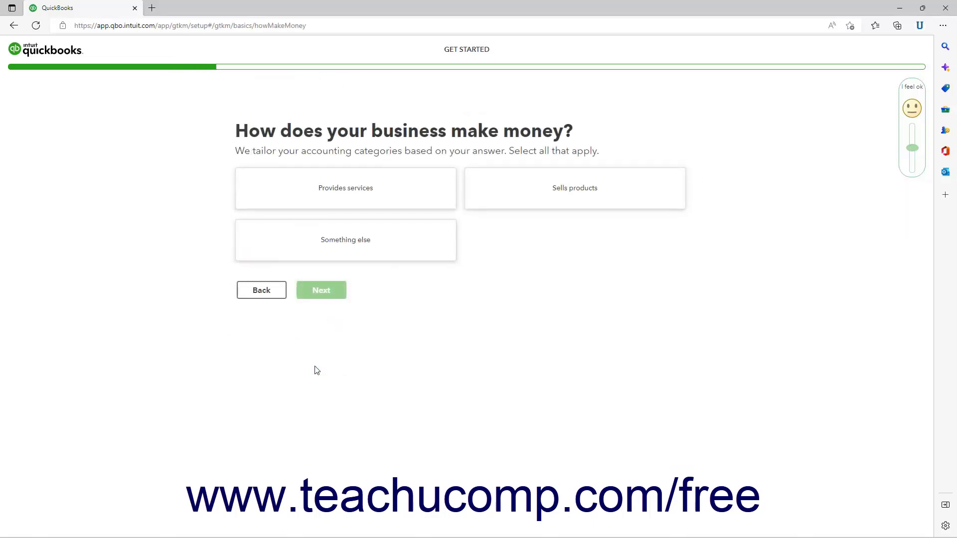
click(362, 207)
click(398, 237)
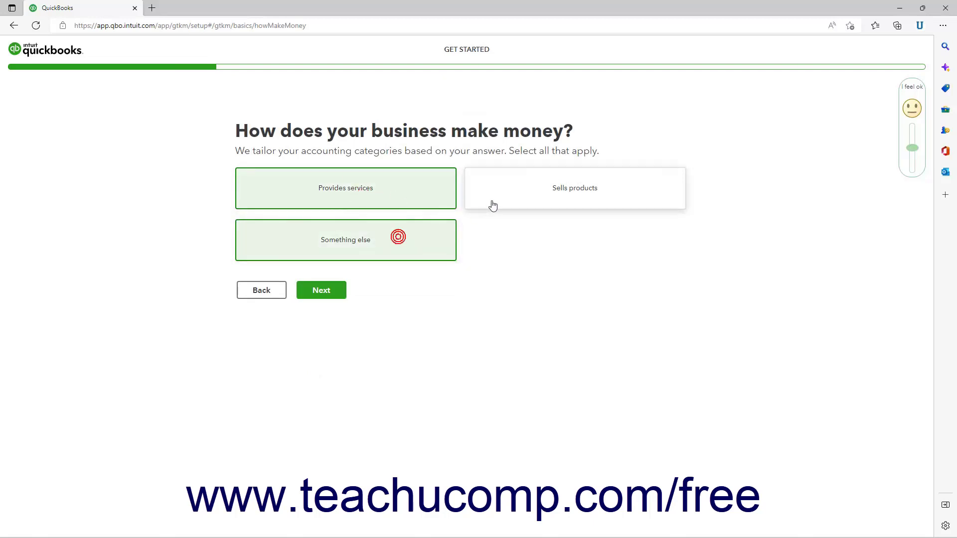
click(510, 189)
click(340, 294)
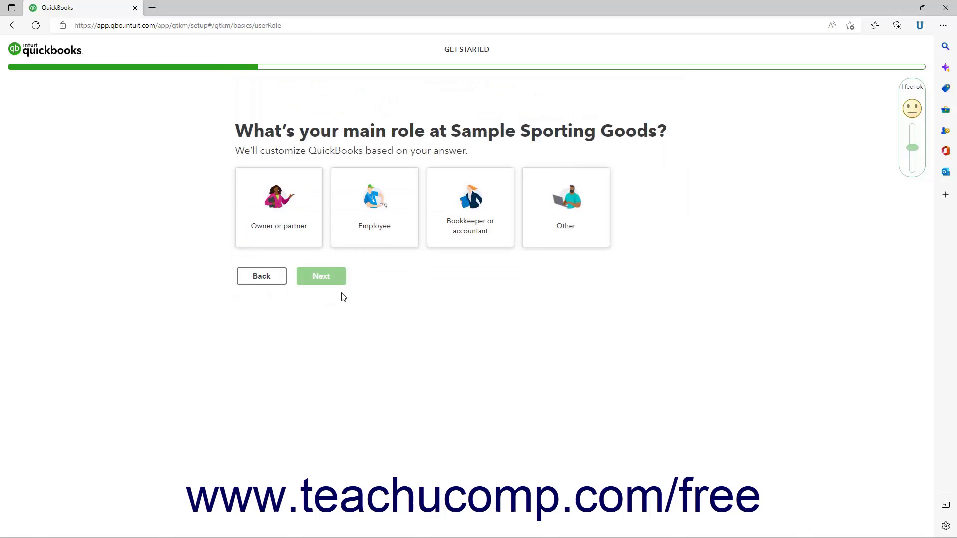
Set your role to Owner or partner and indicate the business has employees and contractors
click(287, 216)
click(317, 276)
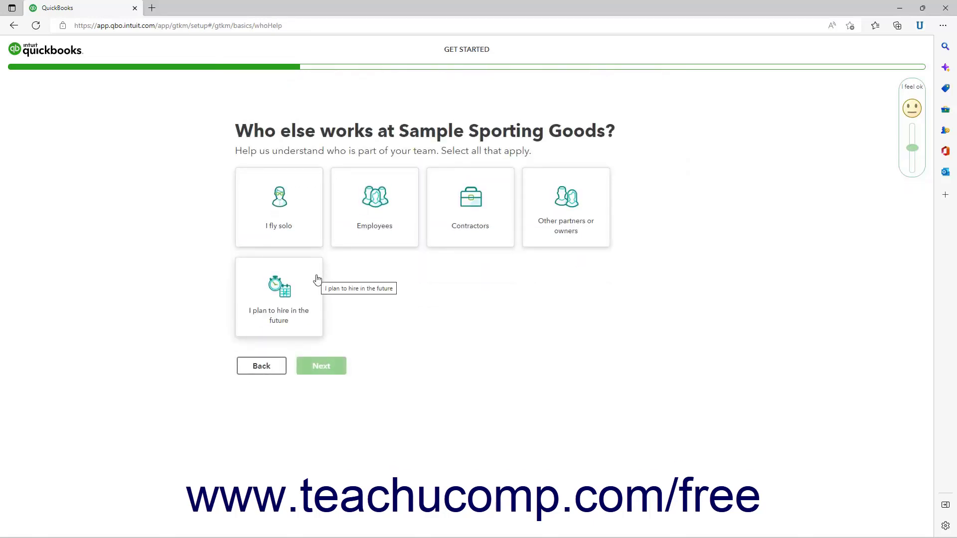
click(347, 223)
click(439, 226)
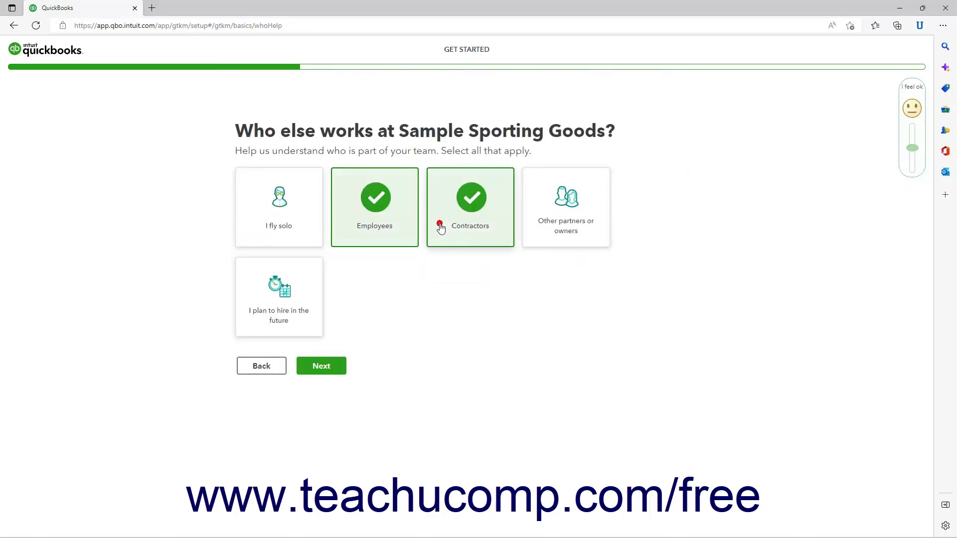
click(331, 367)
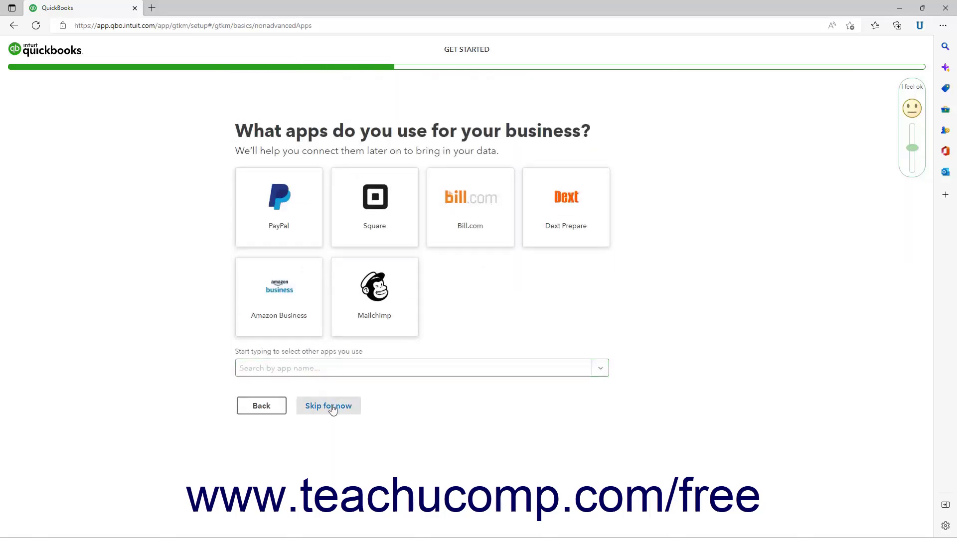
Skip business apps, today's goals, bank linking, next setup choices and feature selection
click(331, 405)
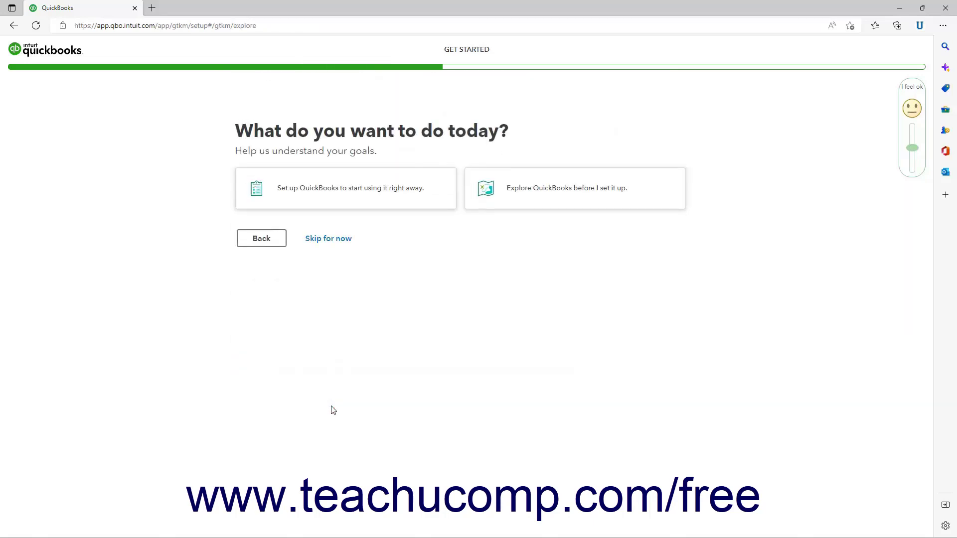
click(338, 243)
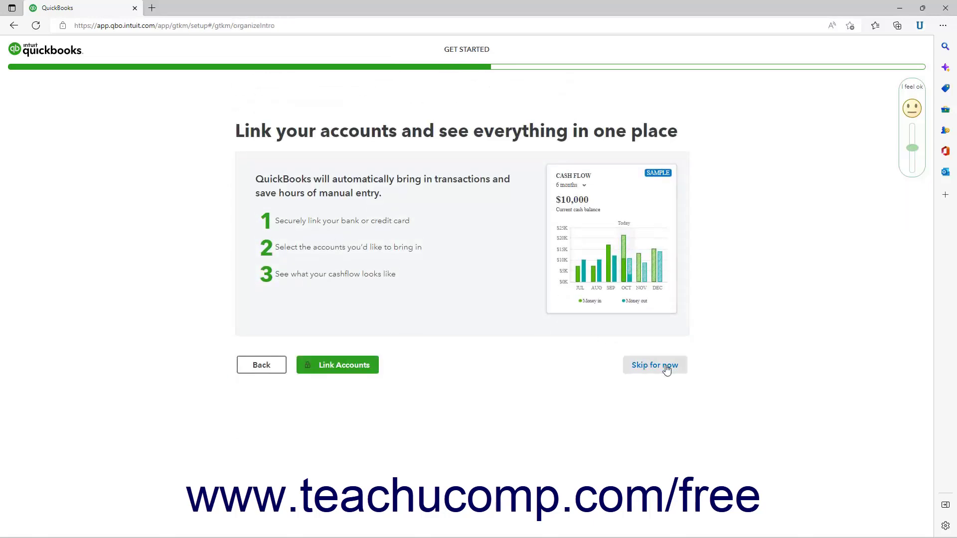
click(665, 366)
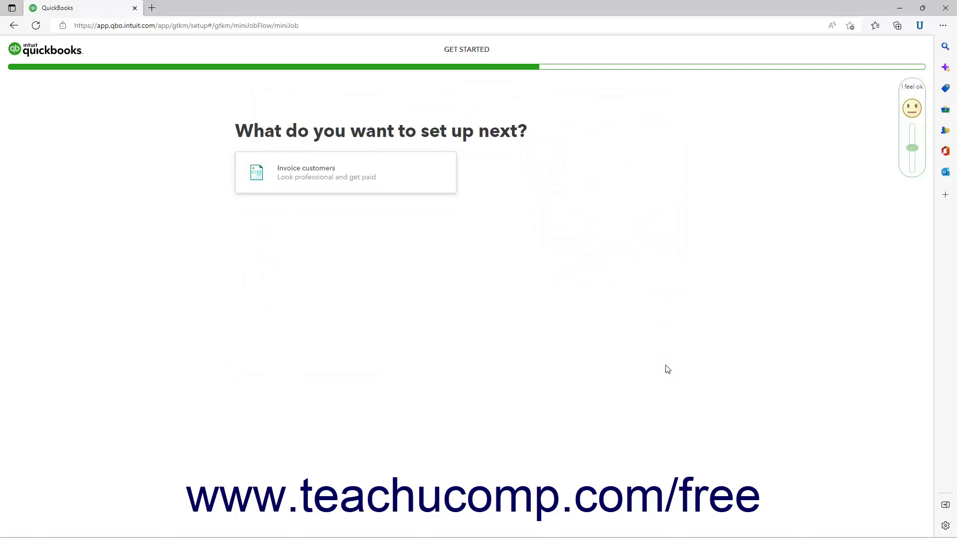
click(329, 225)
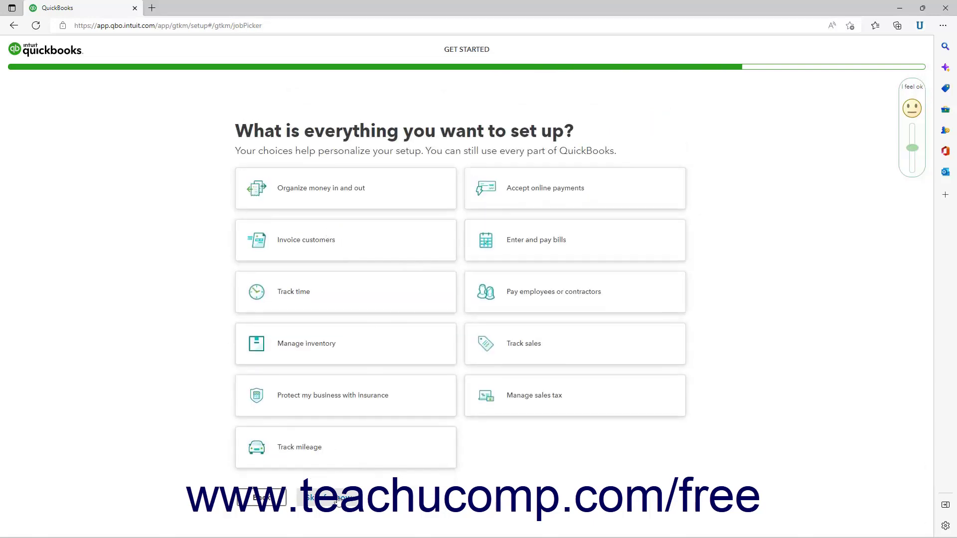
click(337, 502)
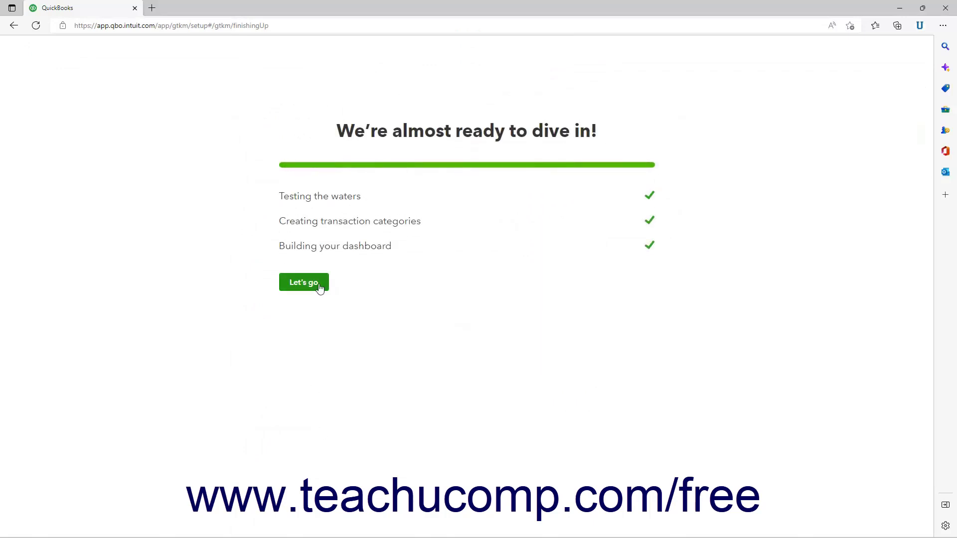
Enter the Sample Sporting Goods dashboard and close the Welcome to QuickBooks tour offer
click(319, 283)
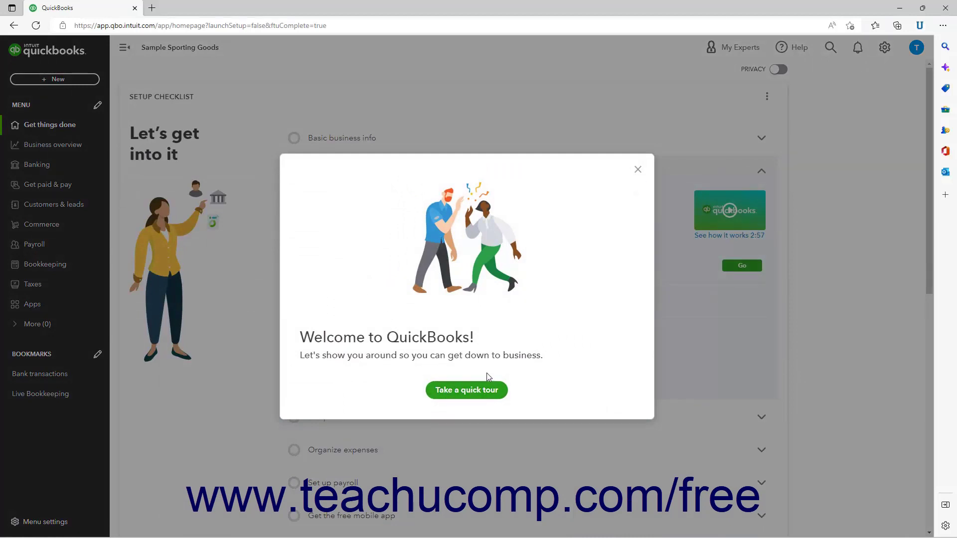
click(638, 171)
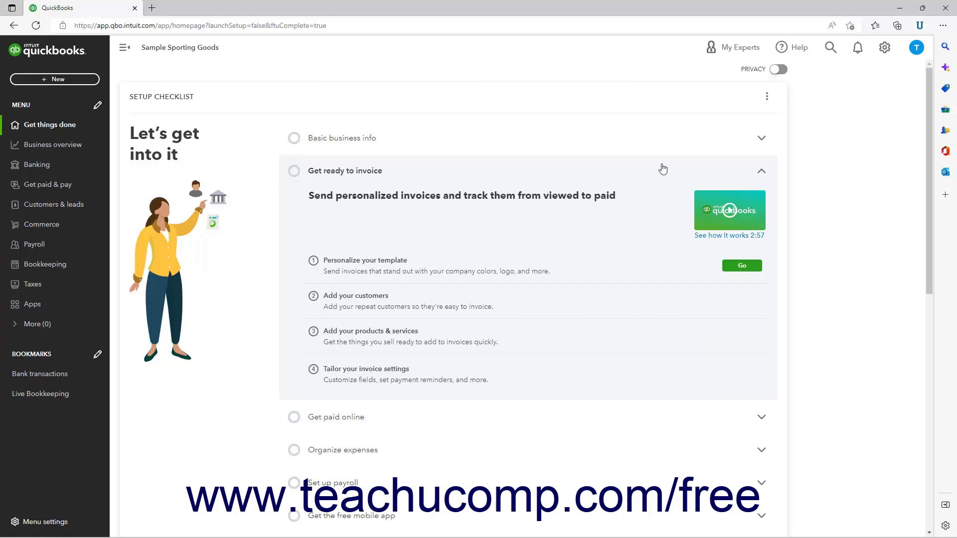
Minimize the setup checklist from its three-dot menu, then reopen that menu to reveal Show checklist
click(766, 99)
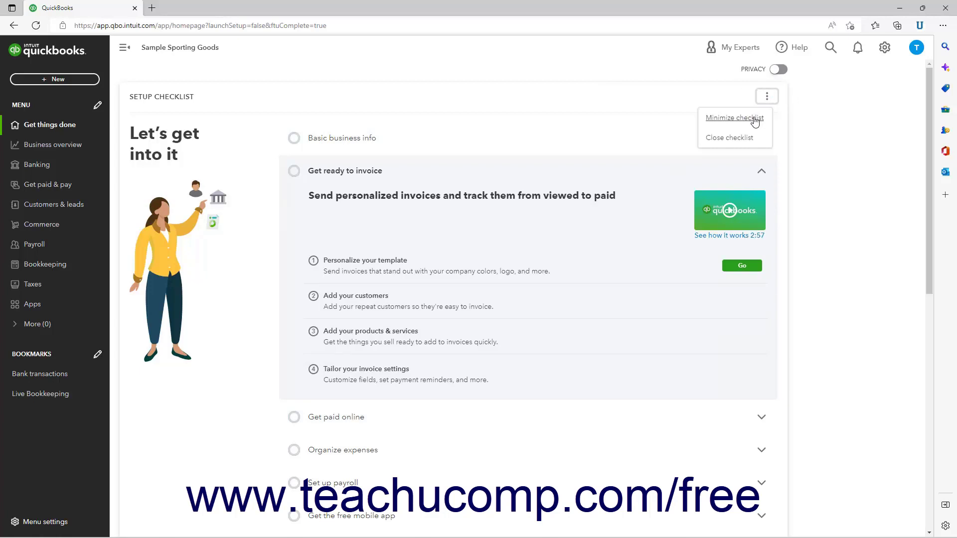
click(755, 119)
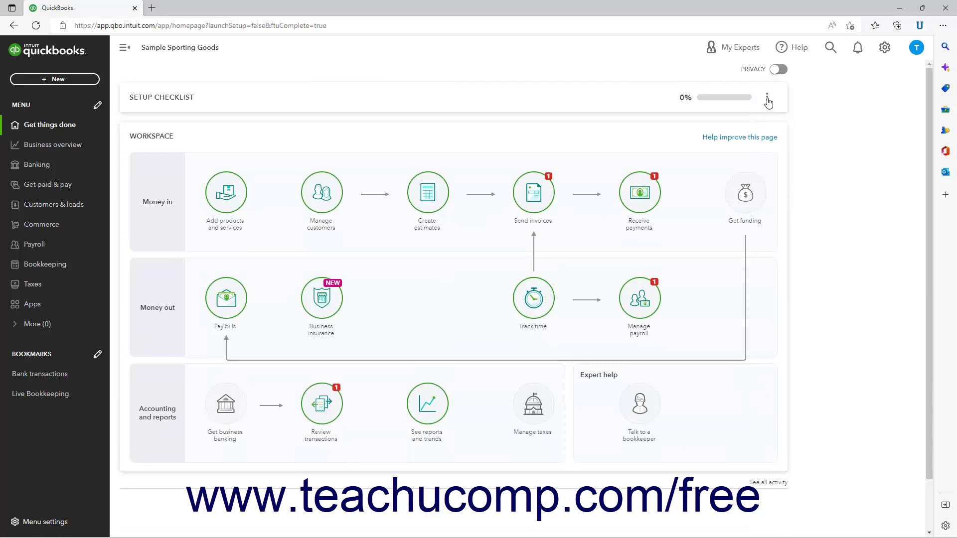
click(767, 98)
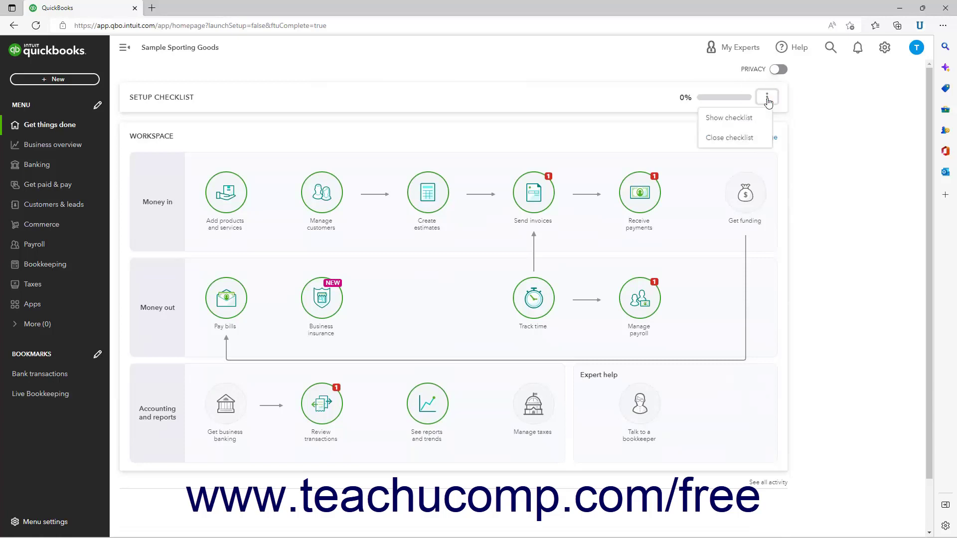